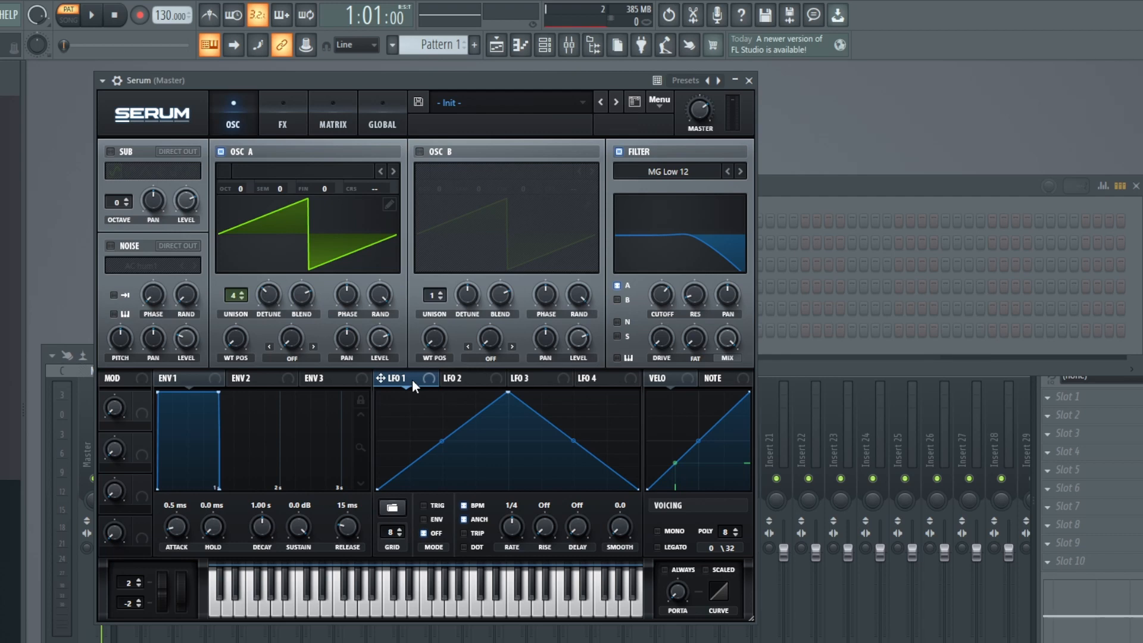
- Modulate oscillator A's fine pitch with LFO 1 at a reduced depth, and set the LFO rate to one bar
drag(376, 240, 325, 189)
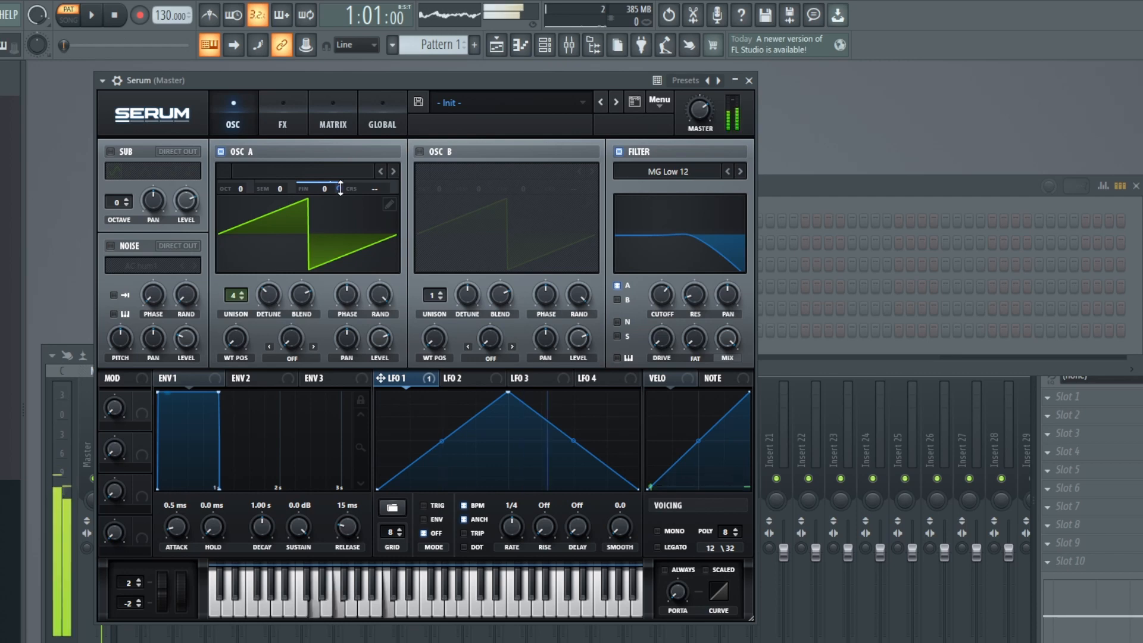
drag(340, 188, 342, 272)
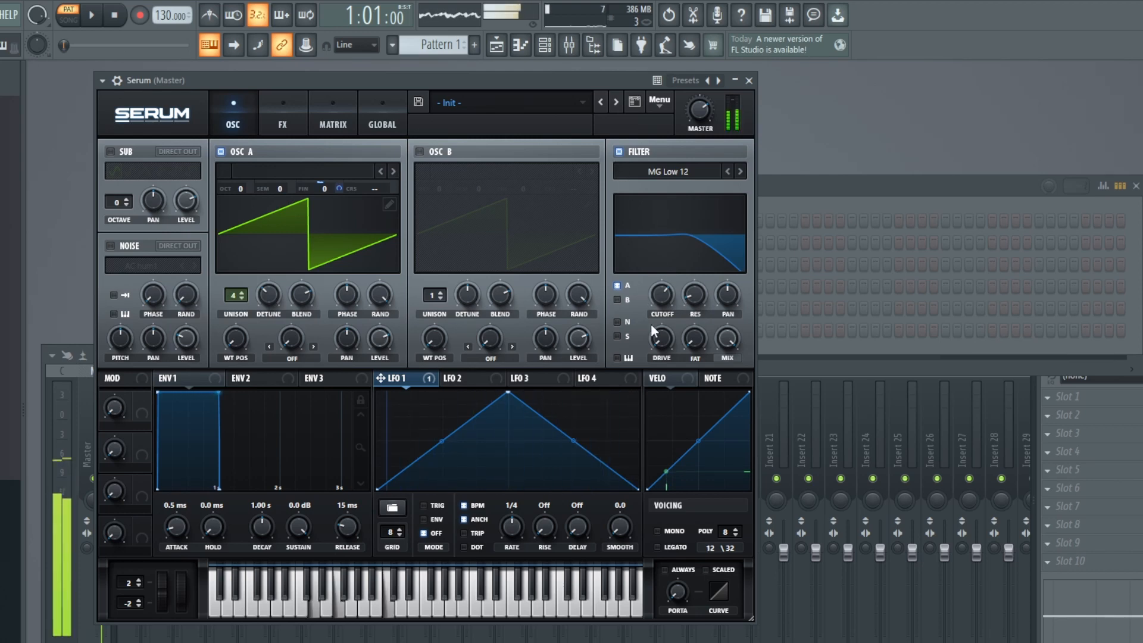
mouse_move(654, 293)
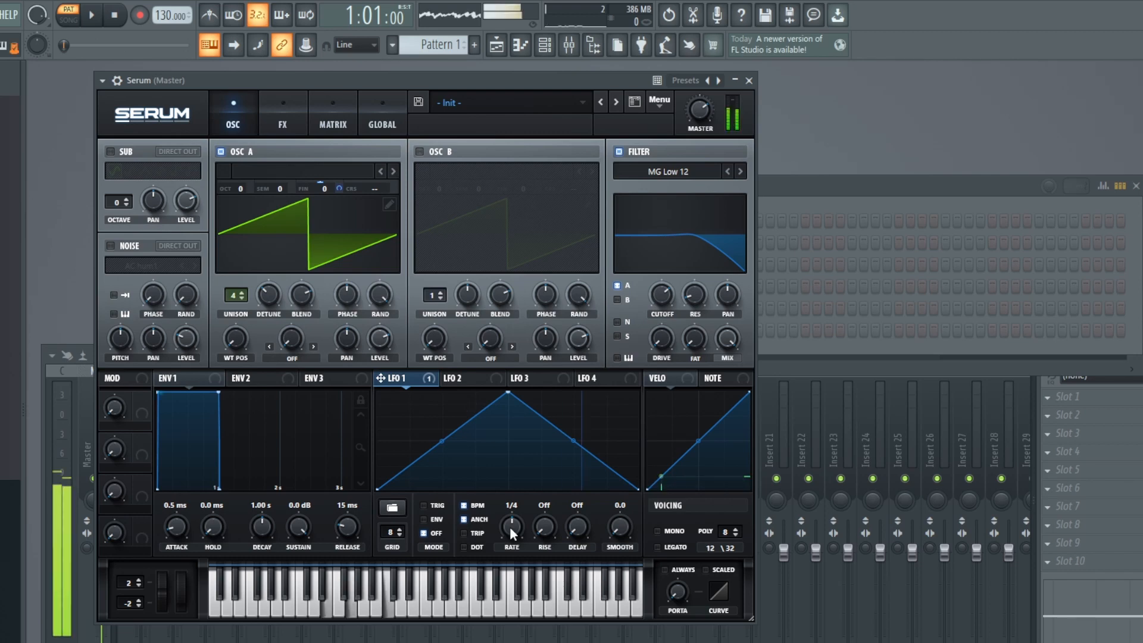
drag(510, 526, 510, 550)
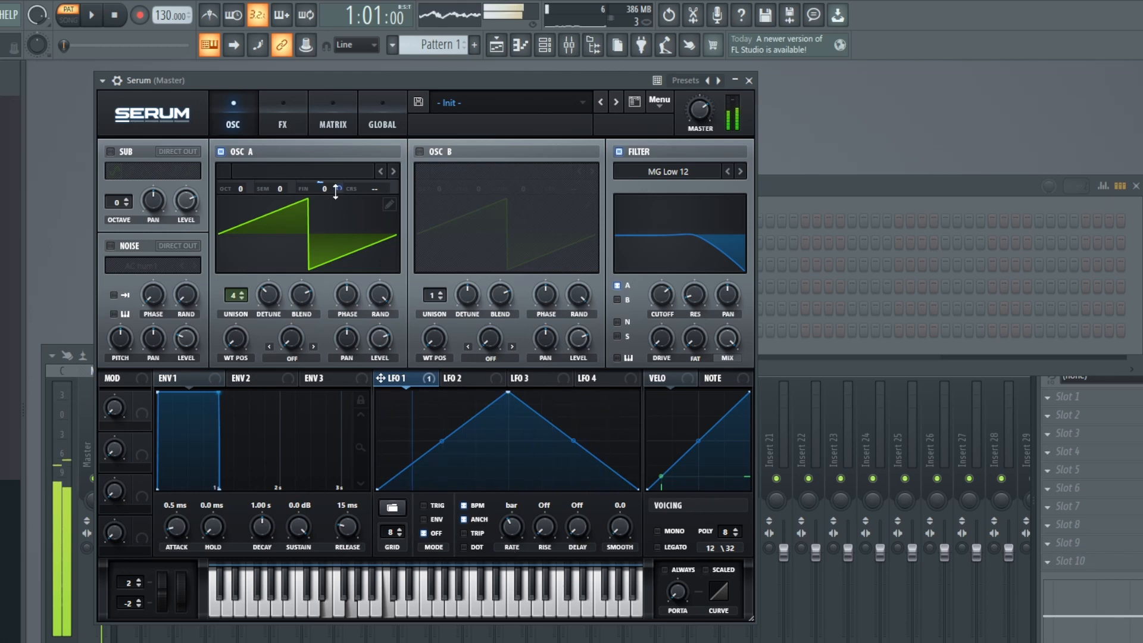
drag(338, 188, 335, 181)
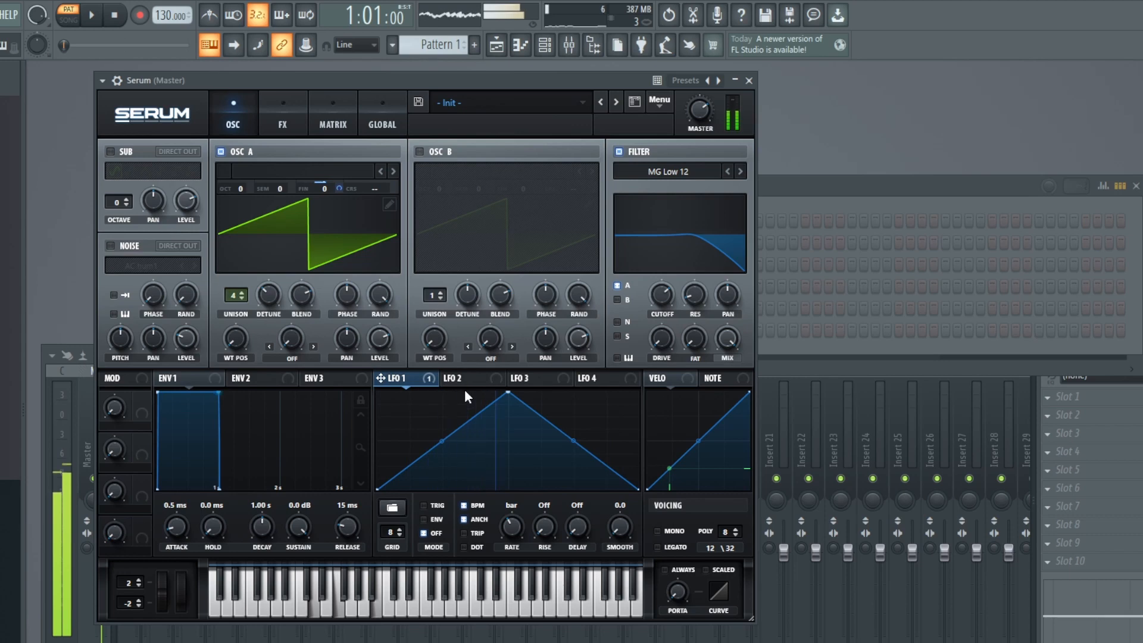
- Assign LFO 2 to oscillator A's fine pitch and set its rate to 1/8
click(478, 380)
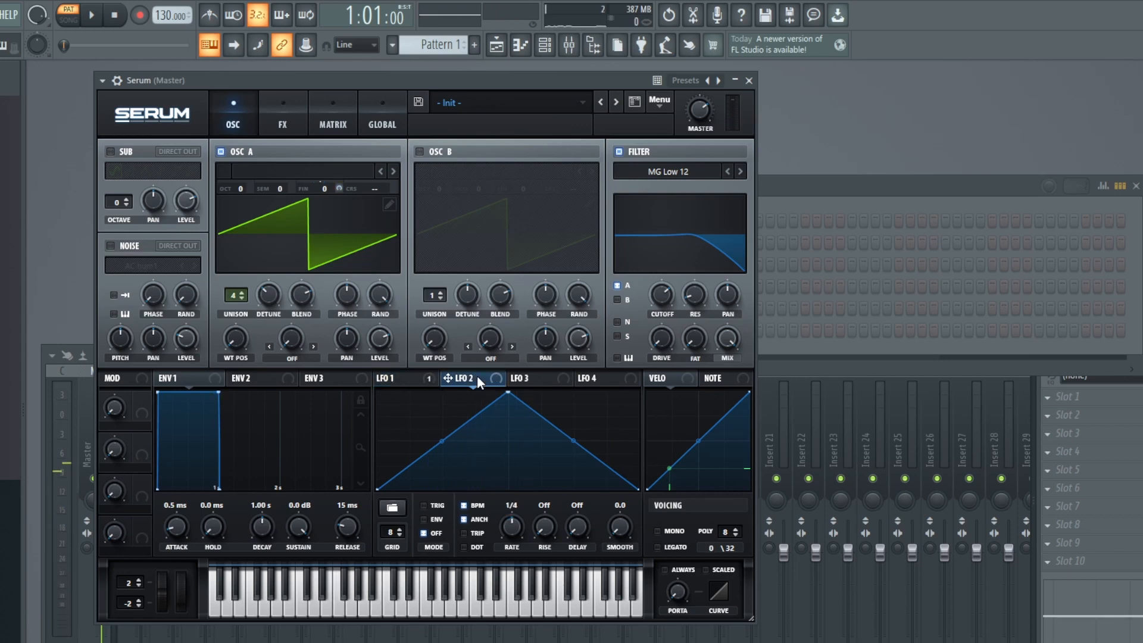
click(402, 379)
drag(494, 377, 339, 266)
- Open the Sylenth1 channel, set oscillator A1 to 3 voices and switch Filter A's type to low-pass
click(809, 191)
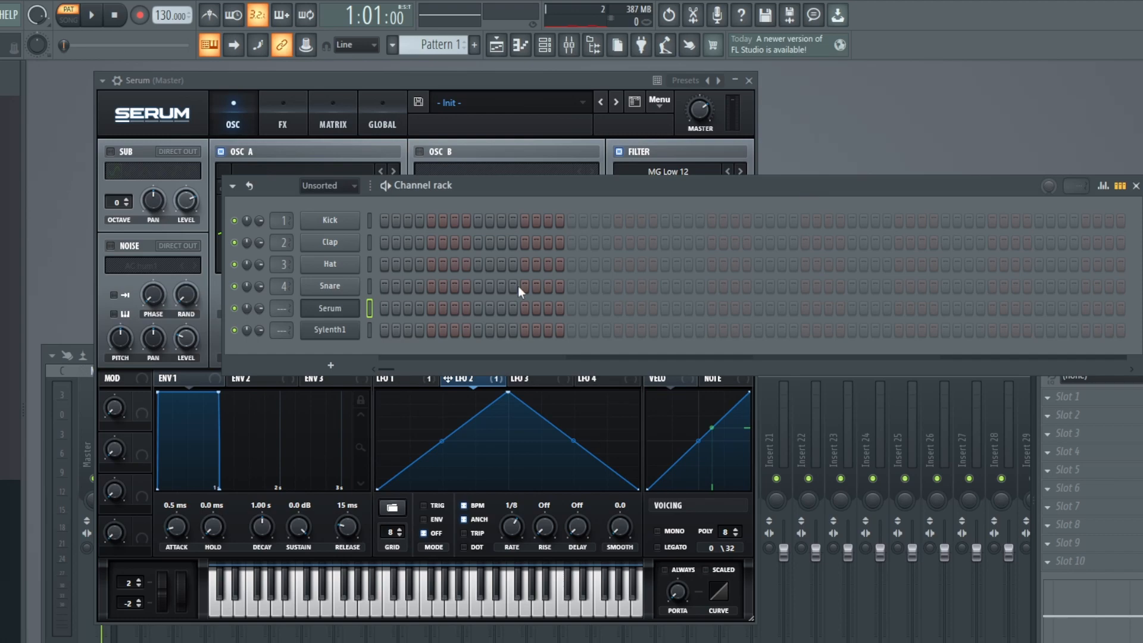
click(329, 329)
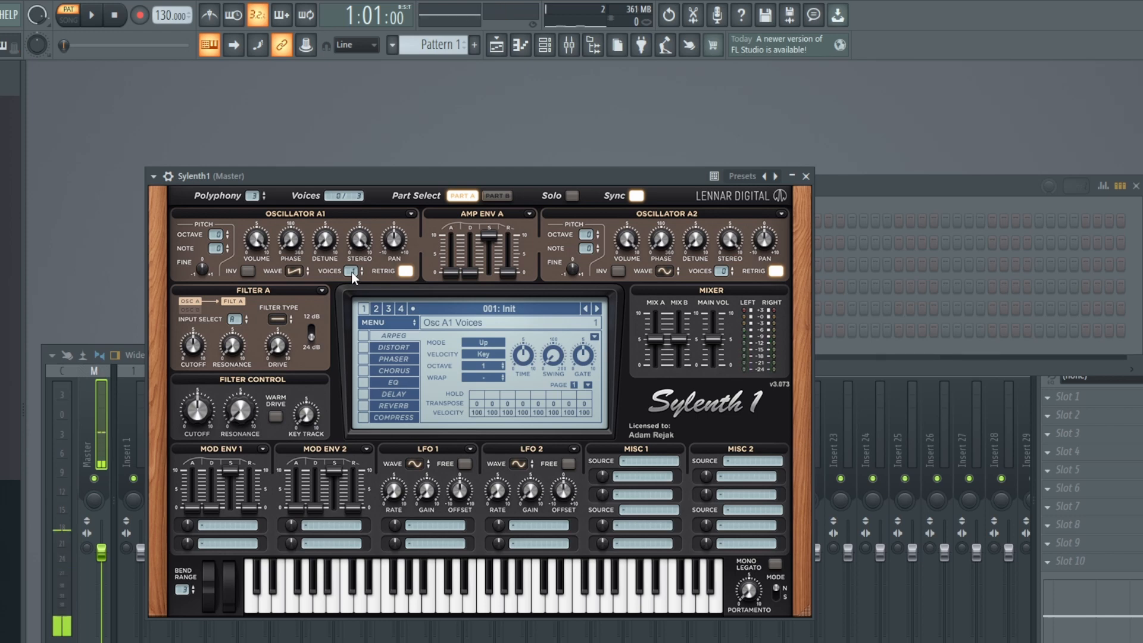
drag(352, 272, 352, 241)
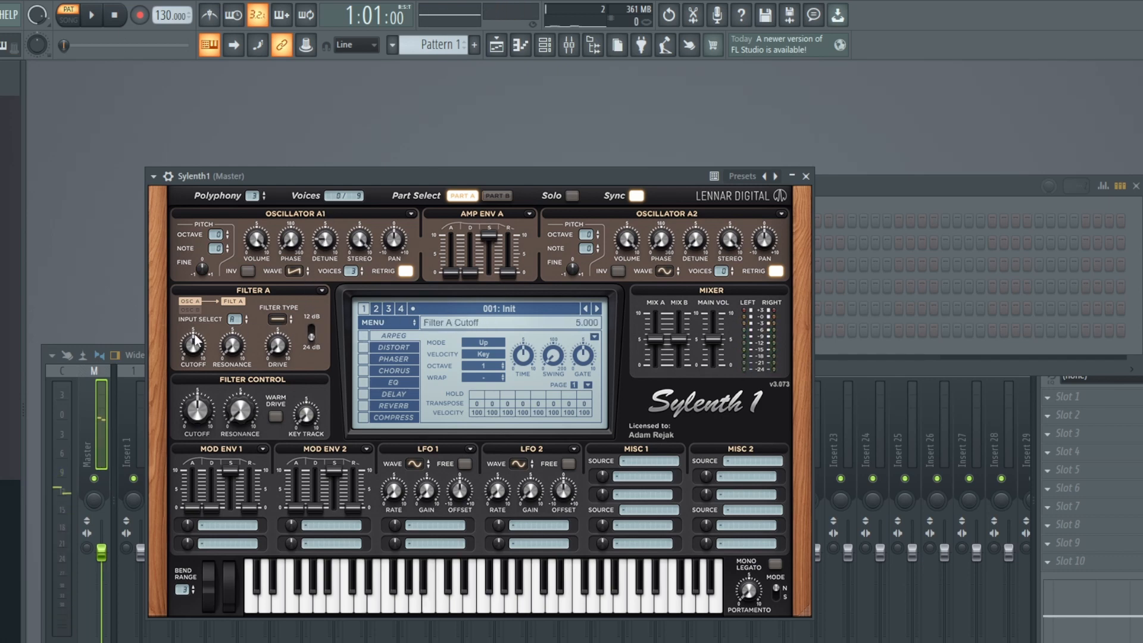
click(276, 318)
- Route Sylenth1's LFO 1 to Pitch A and adjust its rate and gain for a vibrato
click(458, 606)
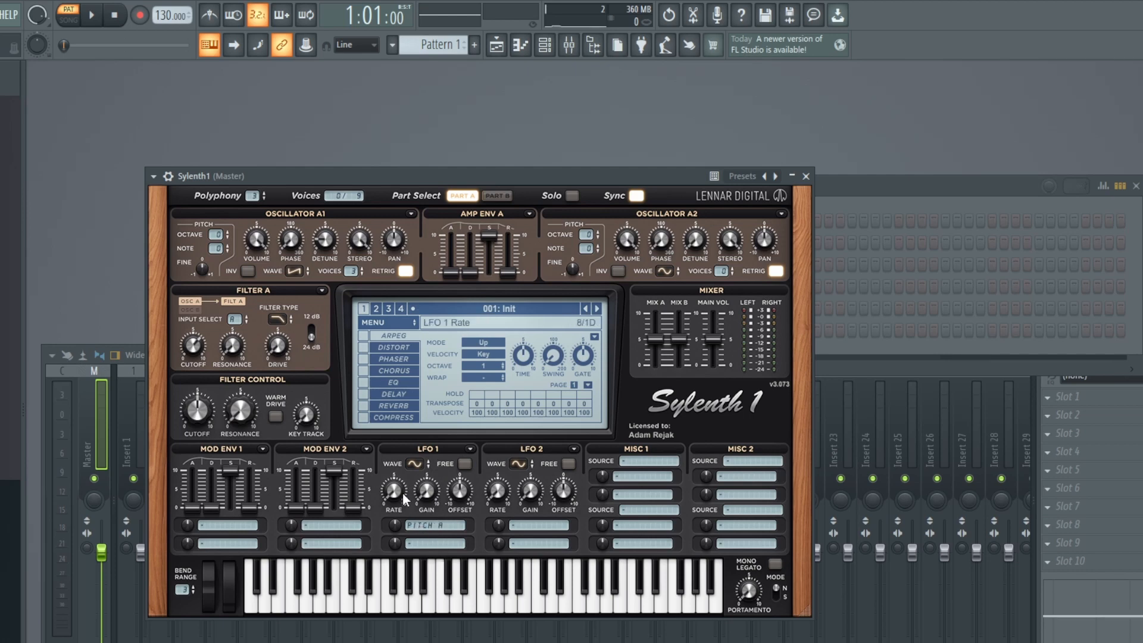
drag(397, 491, 392, 407)
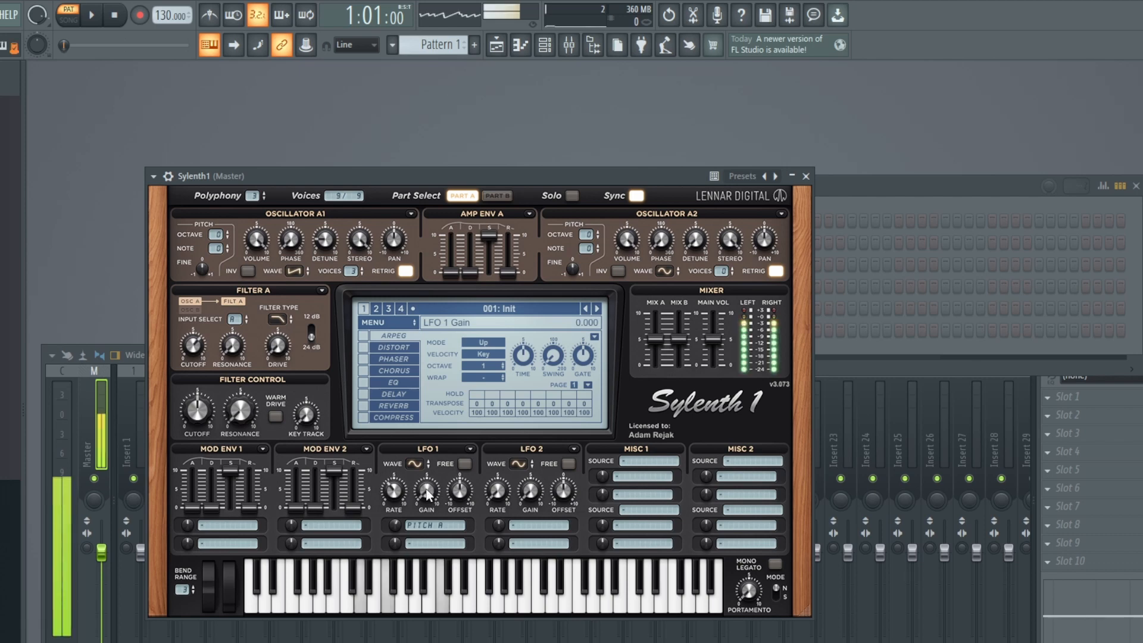
drag(423, 479, 424, 398)
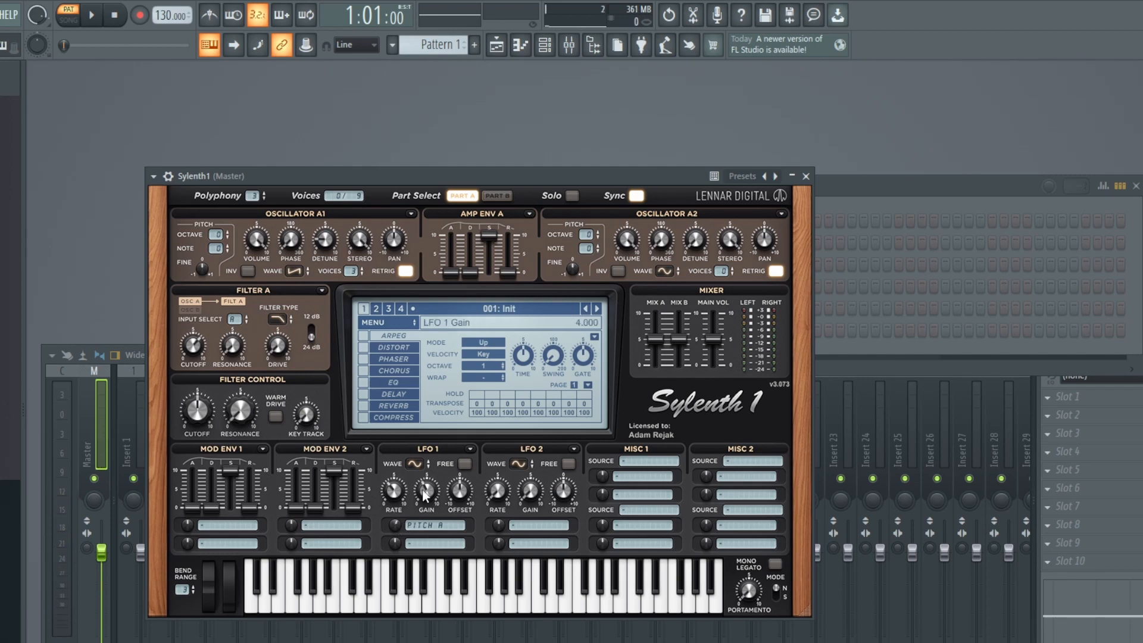
drag(423, 491, 397, 531)
- Return to the Serum channel, assign LFO 1 to oscillator A's level and set the LFO rate to 1/8
click(925, 187)
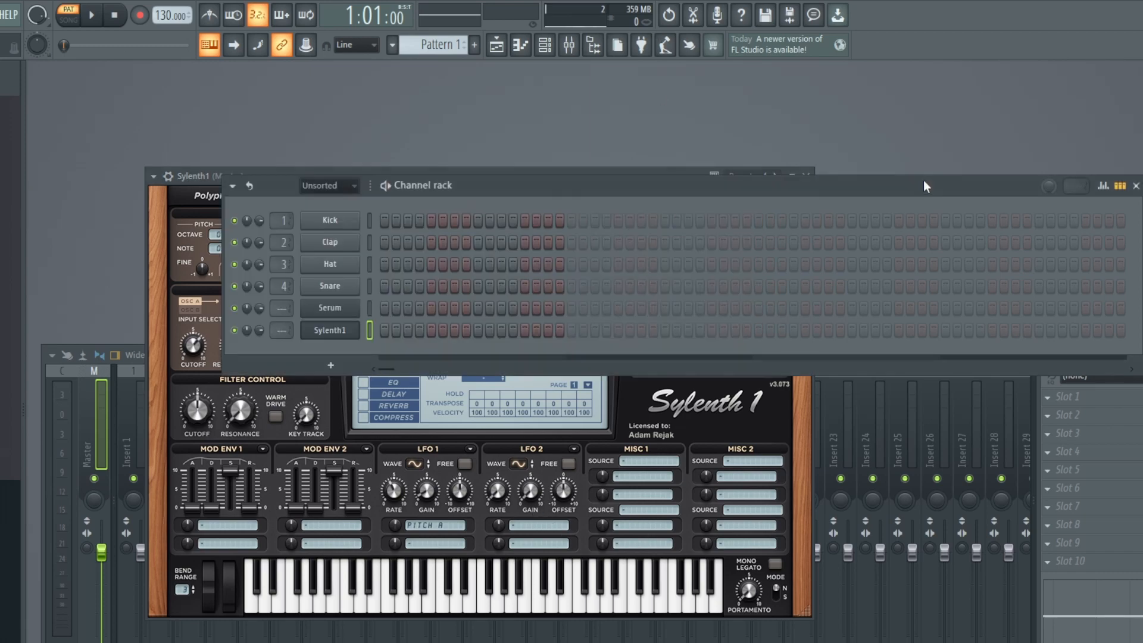
click(341, 307)
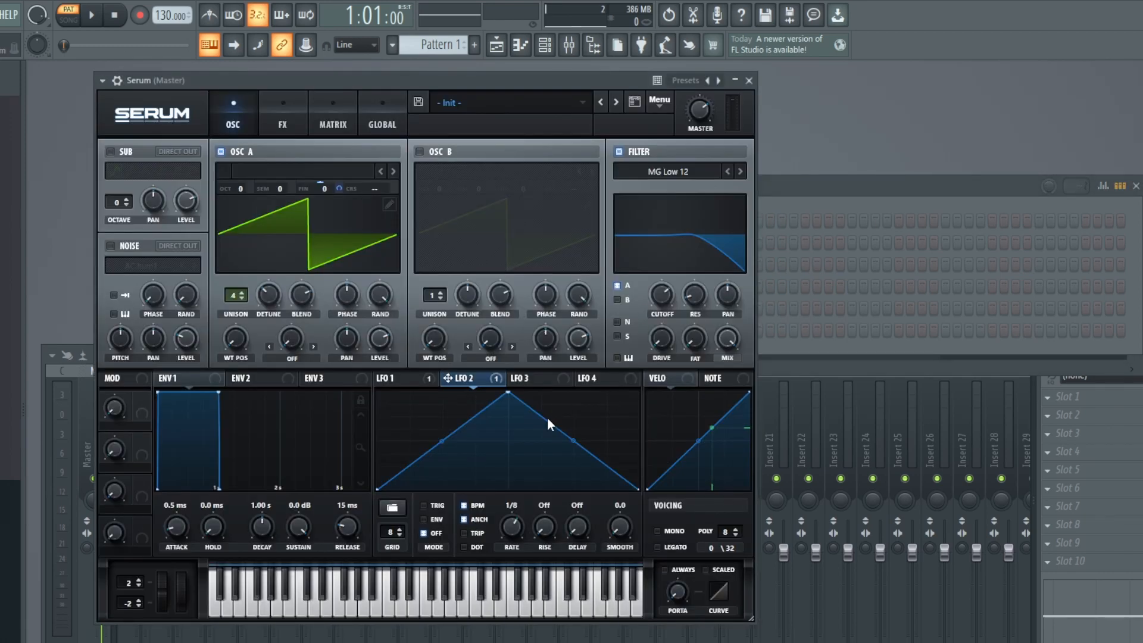
click(423, 382)
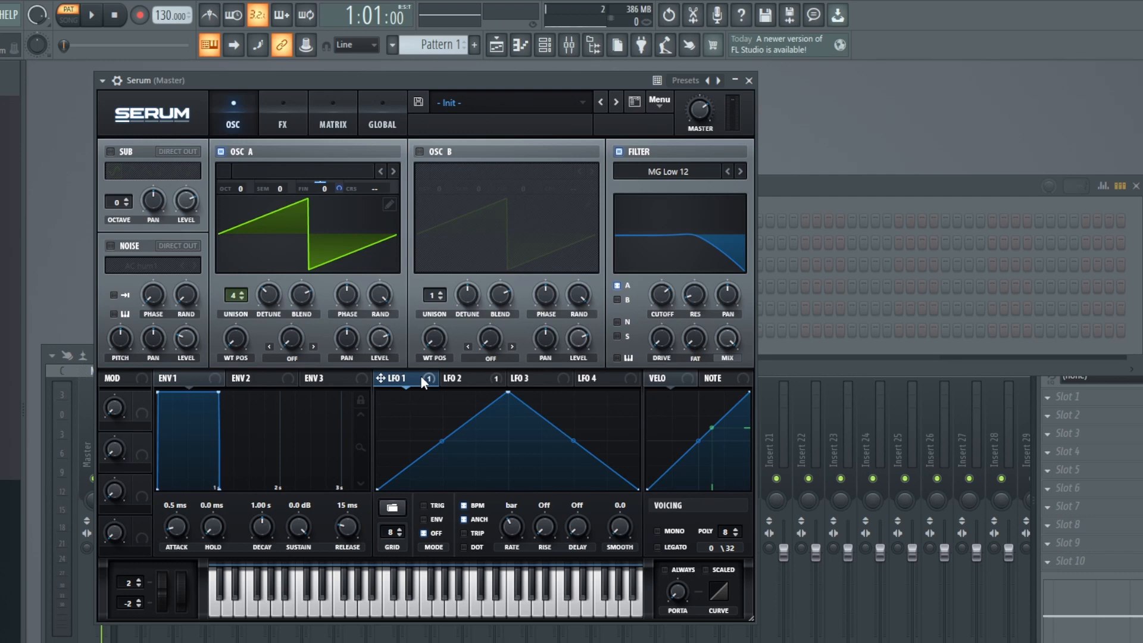
drag(421, 378, 368, 273)
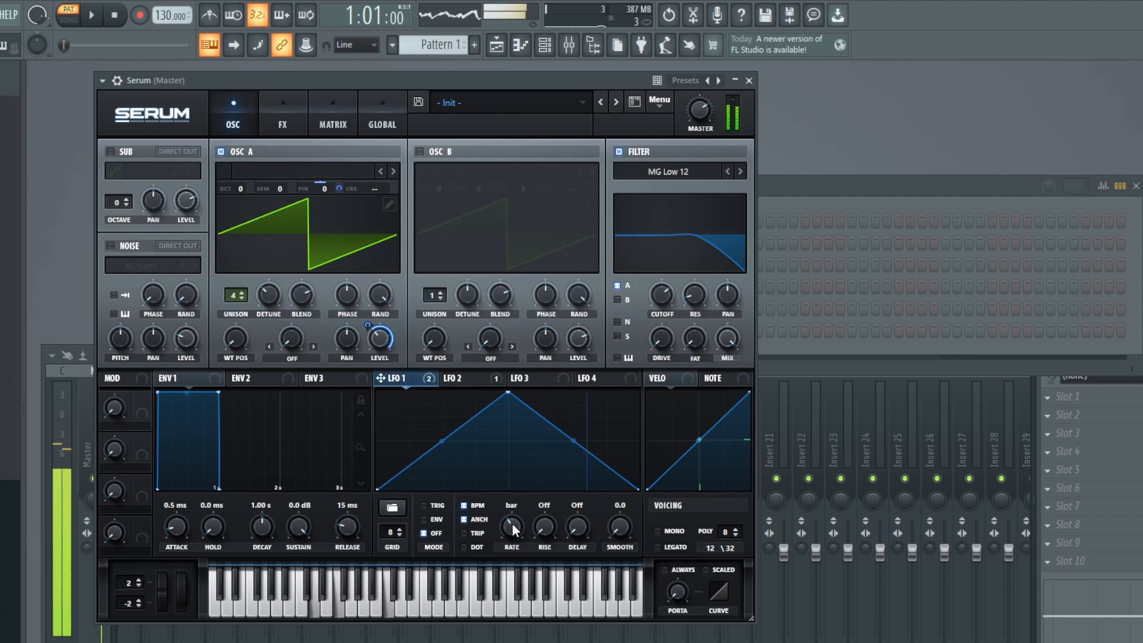
drag(512, 523, 512, 491)
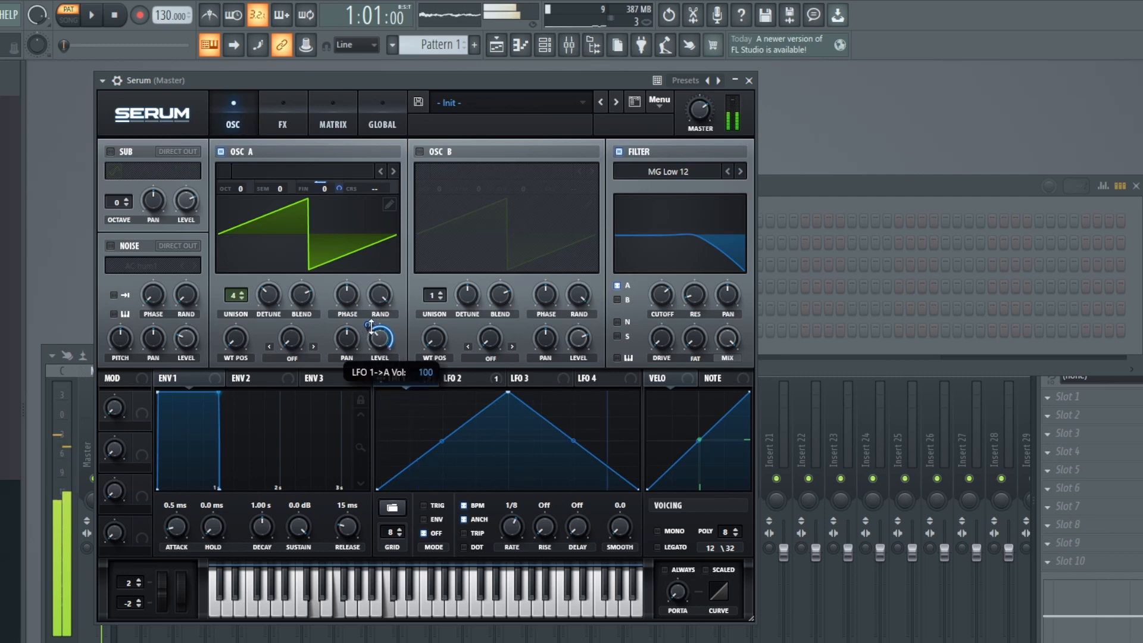
- Adjust oscillator A's level and reduce the depth of LFO 1's modulation on it
drag(382, 373, 381, 413)
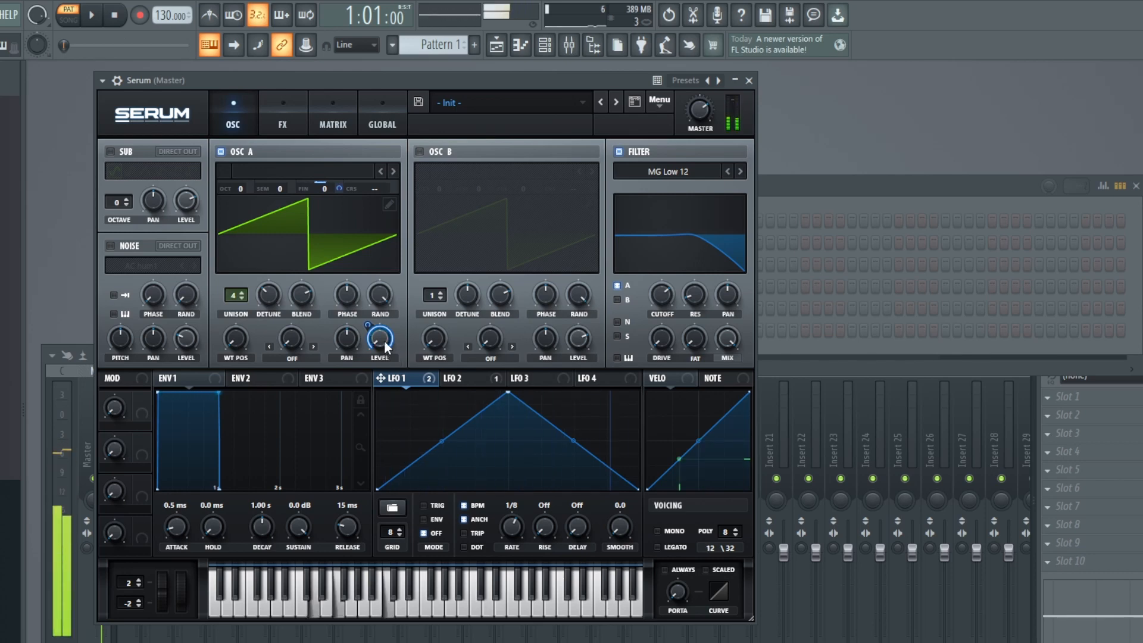
drag(384, 341, 373, 374)
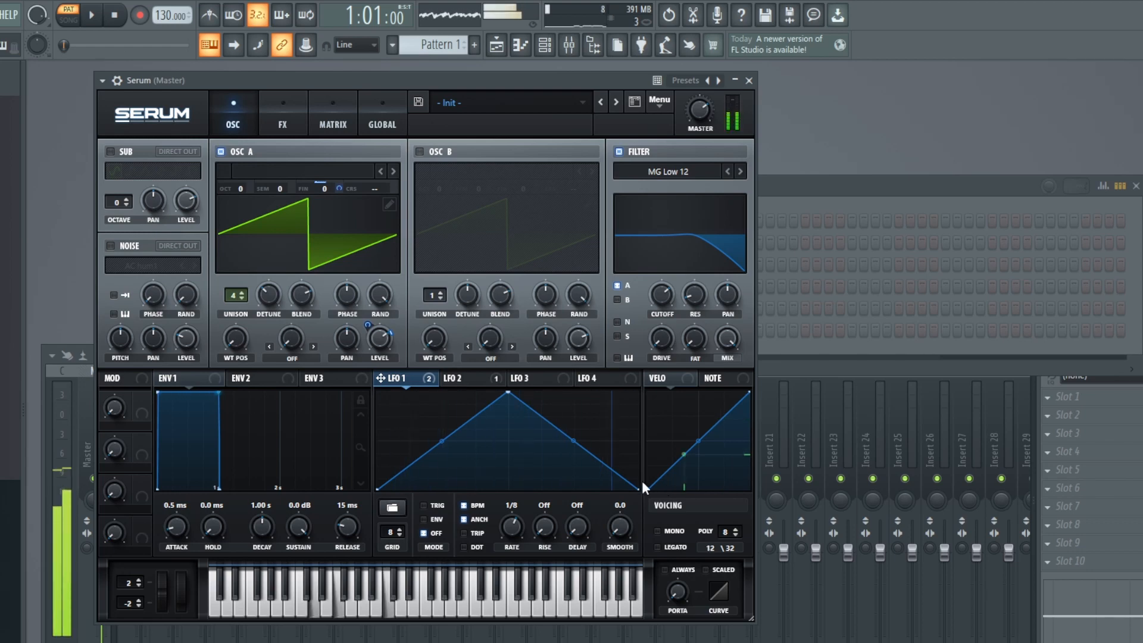
drag(367, 326, 364, 319)
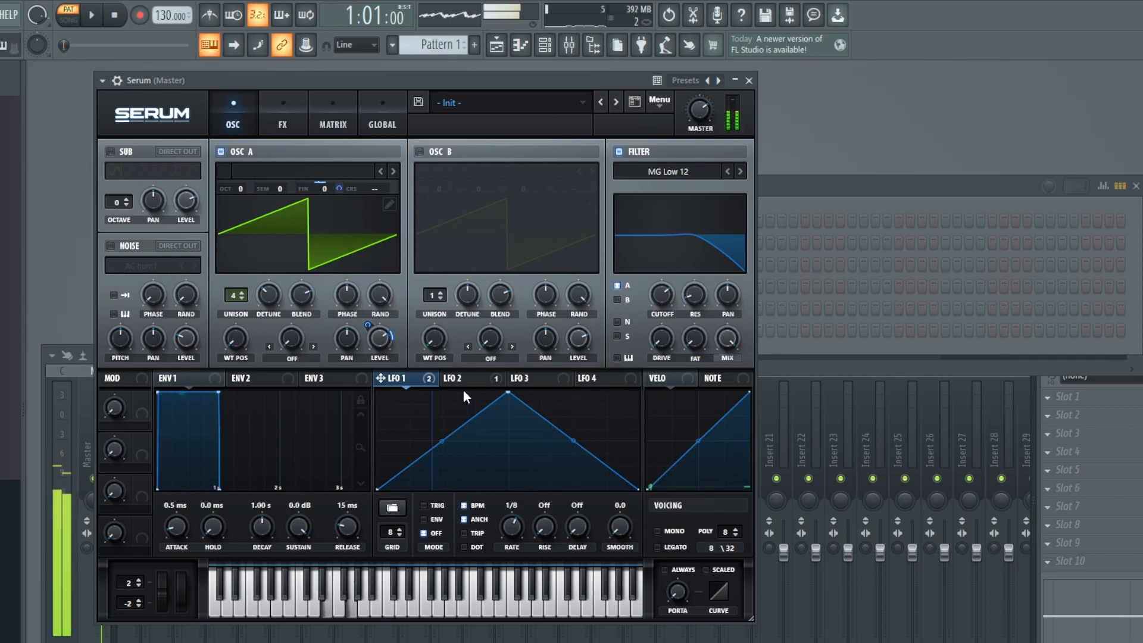
- Try slower LFO 1 rates such as 1/4 on the level modulation, and return the rate to 1/8
mouse_move(509, 524)
mouse_down()
mouse_move(510, 577)
mouse_move(509, 546)
mouse_up()
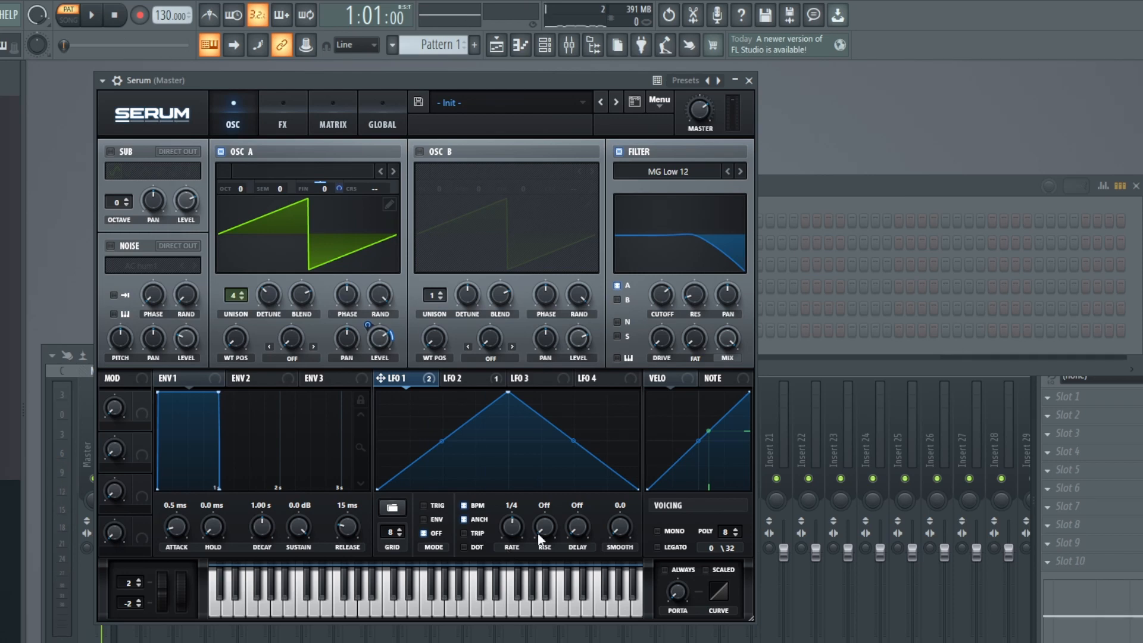
drag(521, 530, 514, 559)
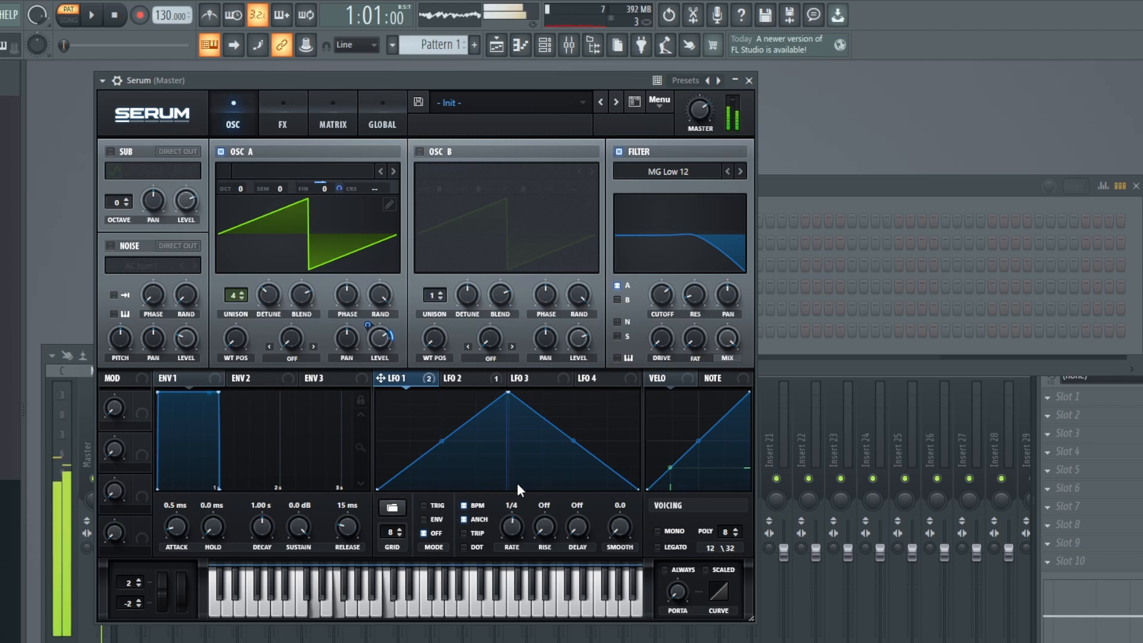
drag(517, 483, 517, 474)
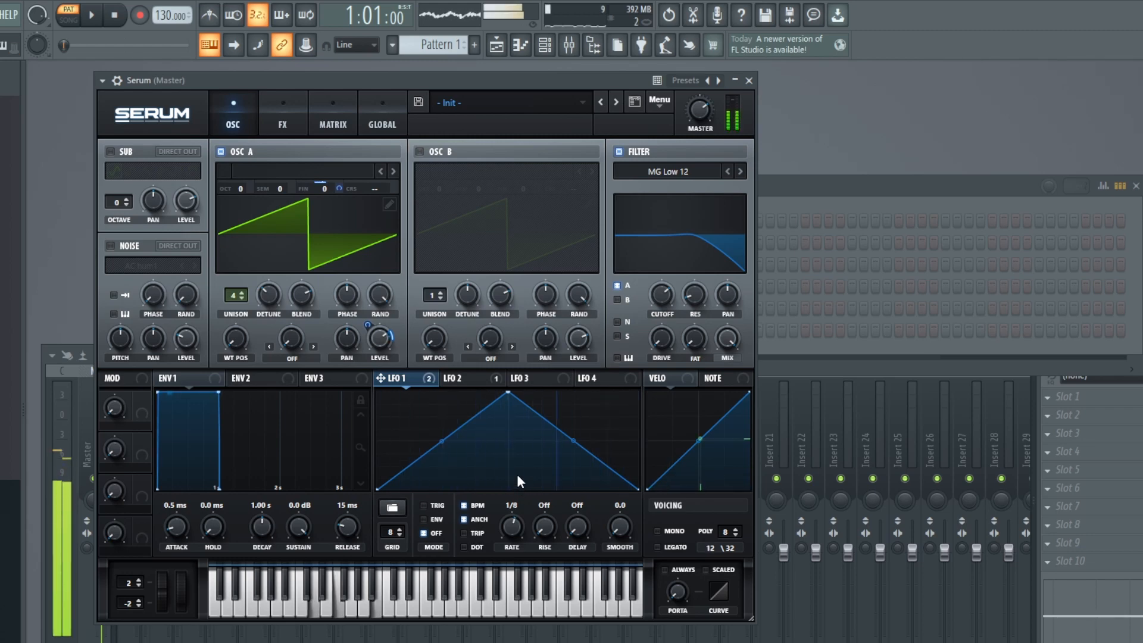
mouse_move(372, 333)
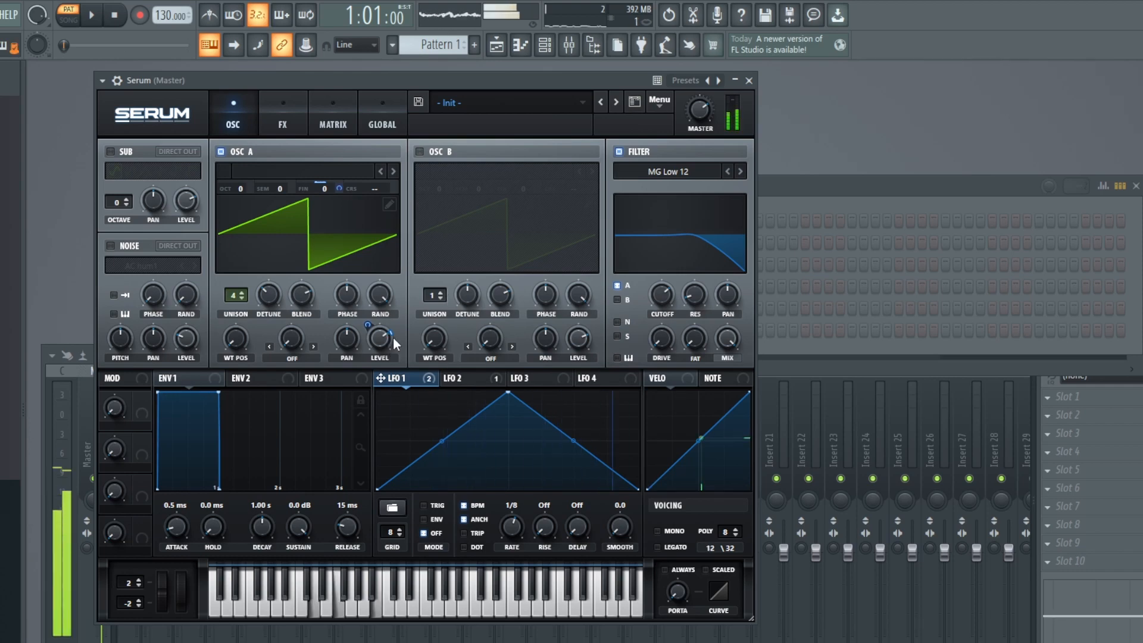
- In the Sylenth1 channel, route LFO 1 to Volume A with a triangle wave and a rate of 1/8T
click(809, 181)
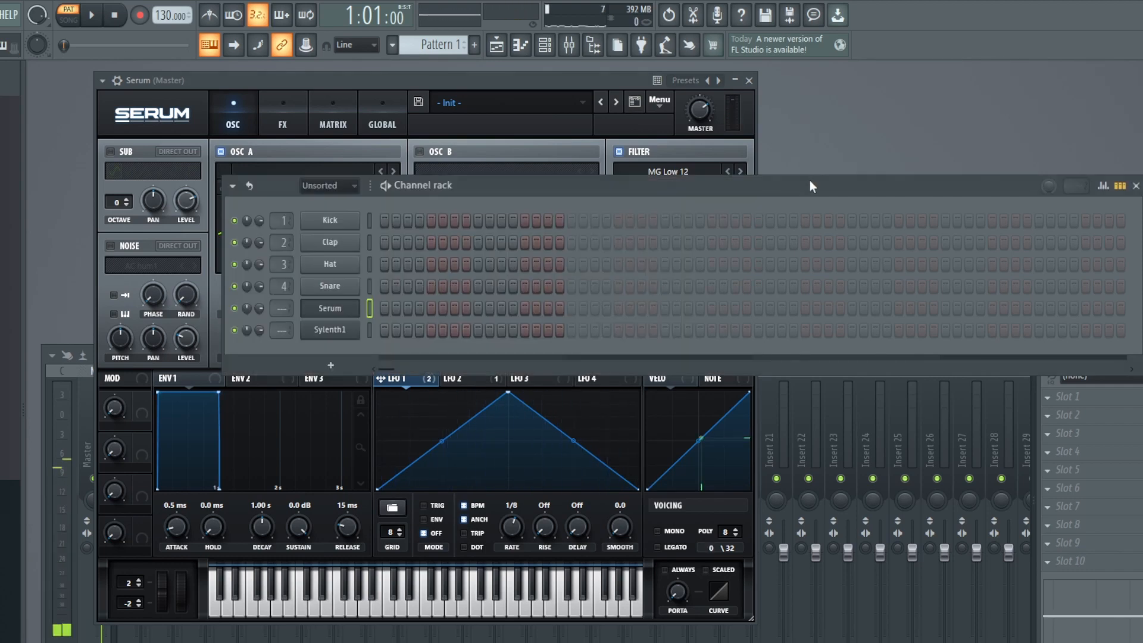
click(332, 331)
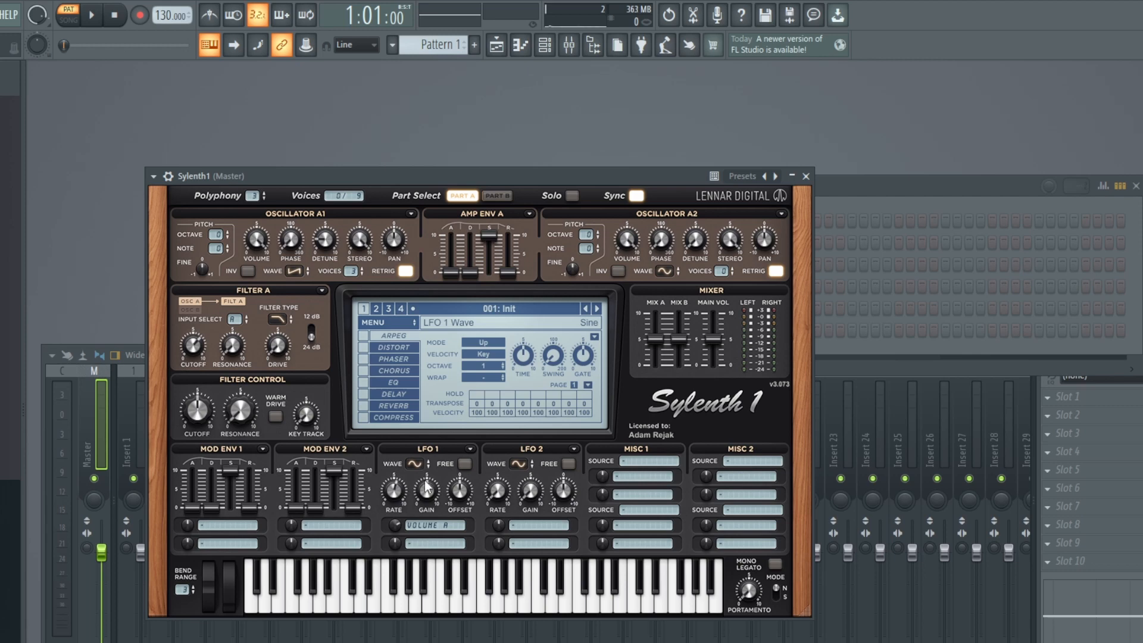
click(458, 519)
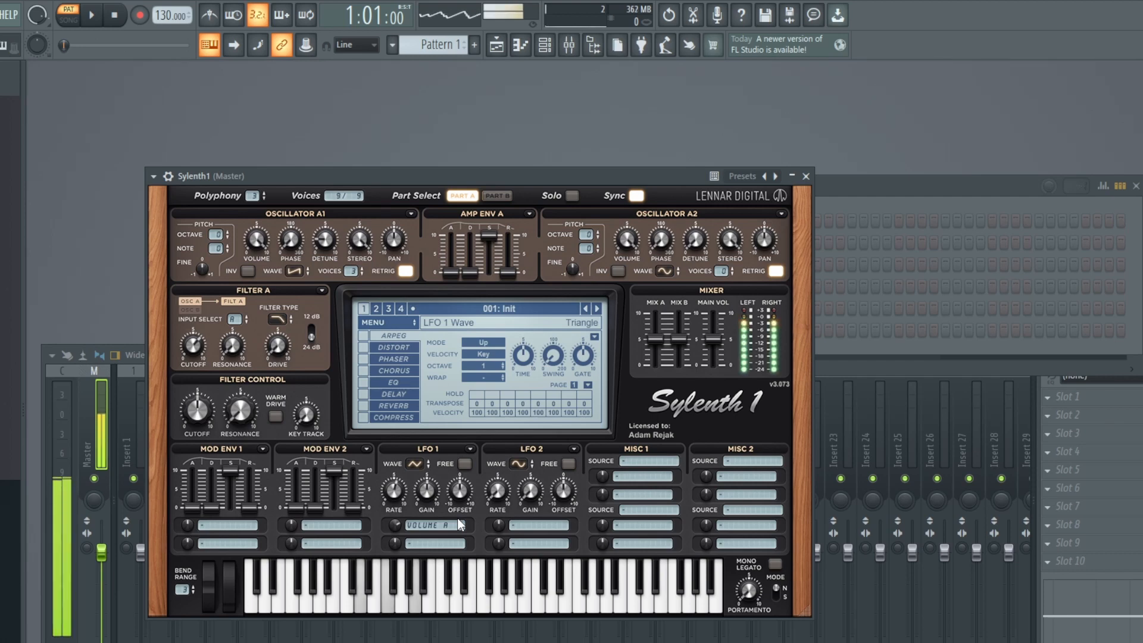
mouse_move(394, 492)
mouse_down()
mouse_move(392, 533)
mouse_move(392, 495)
mouse_up()
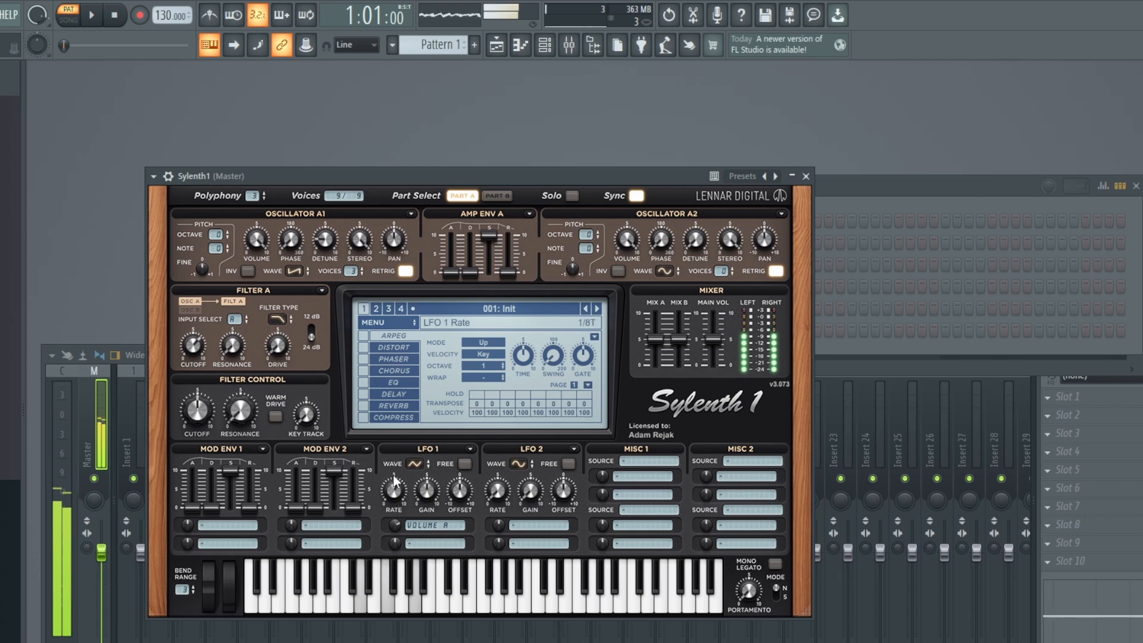